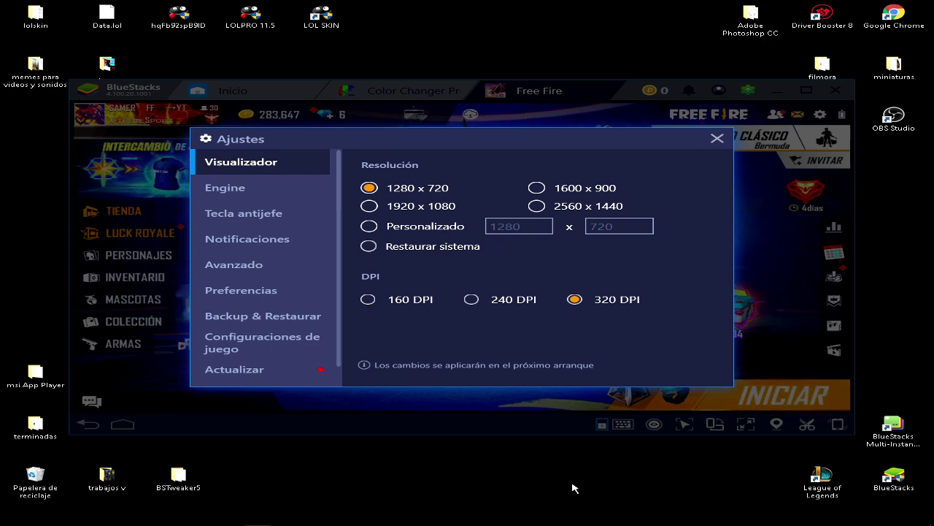
Step: Set a custom display resolution of 800 x 450
{"action": "left_click", "coordinate": [420, 227]}
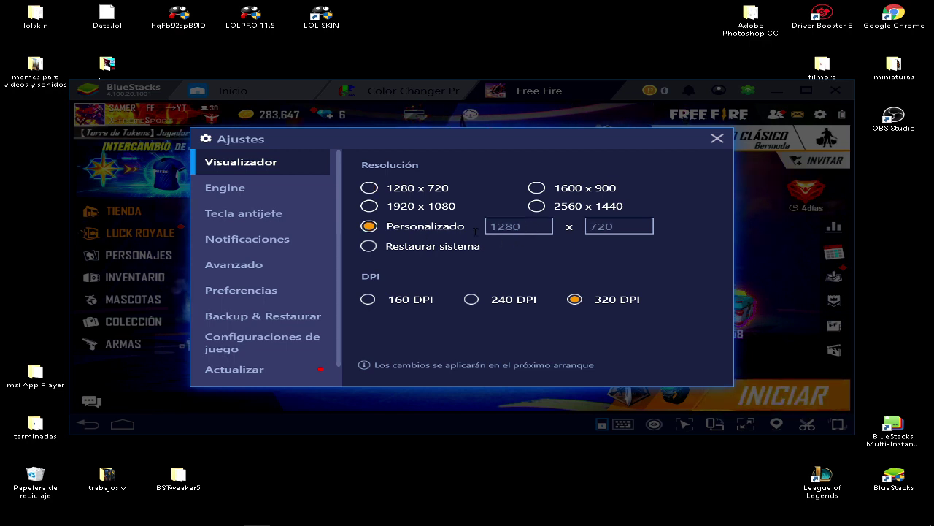
{"action": "double_click", "coordinate": [536, 230]}
{"action": "key", "text": "BackSpace"}
{"action": "type", "text": "800"}
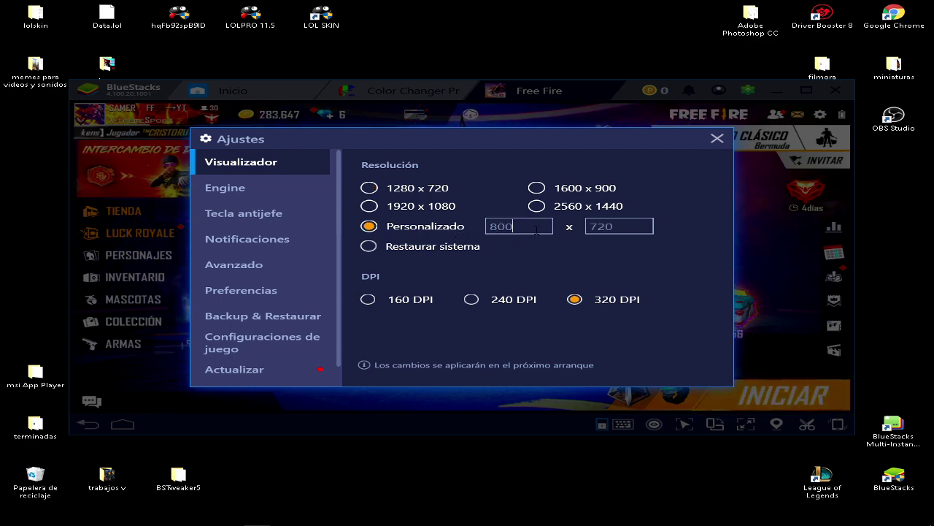
{"action": "type", "text": "0"}
{"action": "double_click", "coordinate": [619, 226]}
{"action": "key", "text": "BackSpace"}
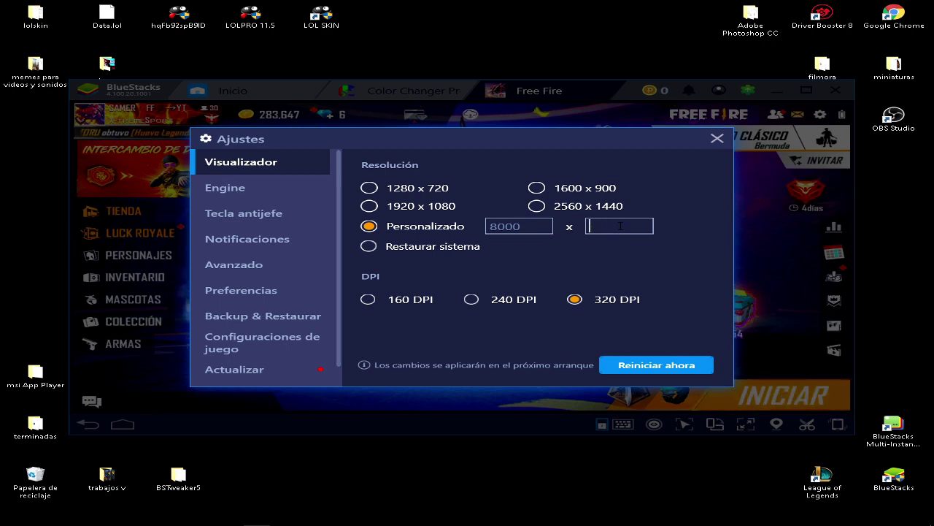
{"action": "type", "text": "450"}
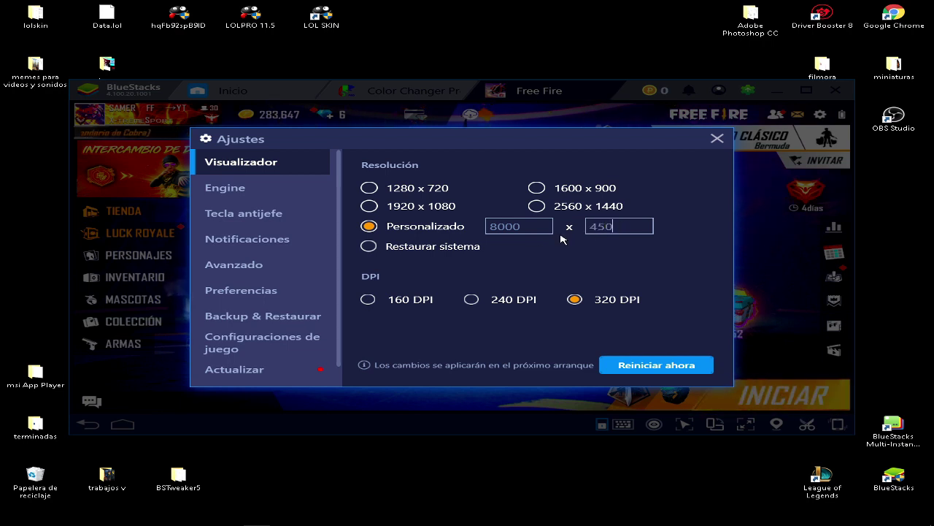
{"action": "left_click", "coordinate": [529, 231]}
{"action": "key", "text": "BackSpace"}
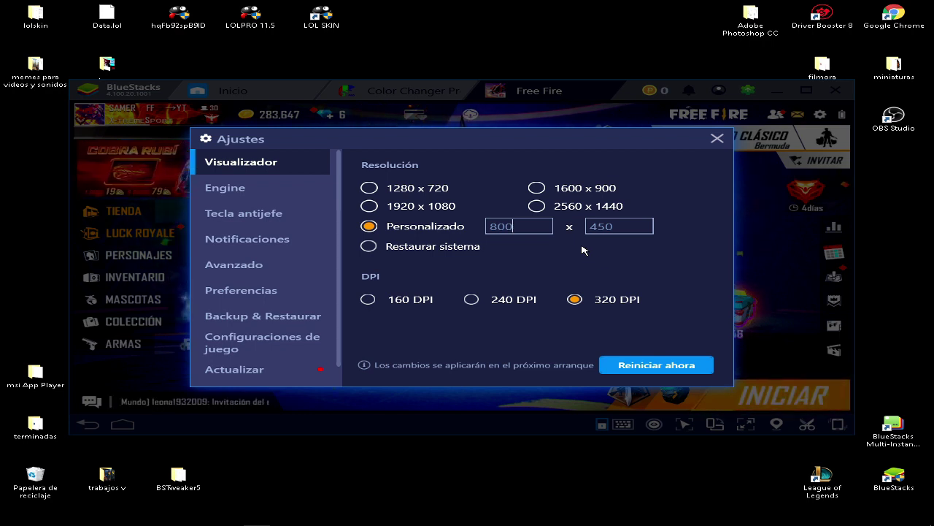
Step: Check the screen resolution in the Windows display settings, and select 1280 x 720 as the emulator resolution
{"action": "right_click", "coordinate": [505, 22]}
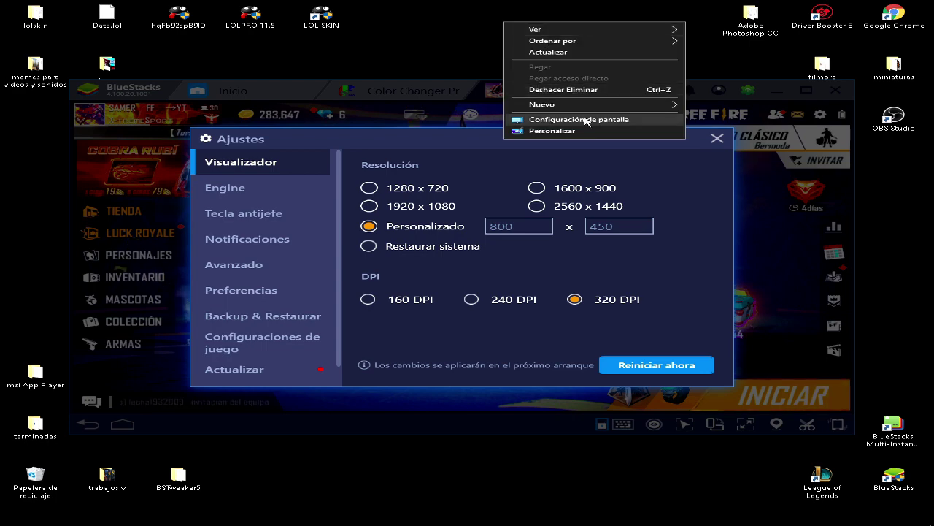
{"action": "left_click", "coordinate": [493, 216]}
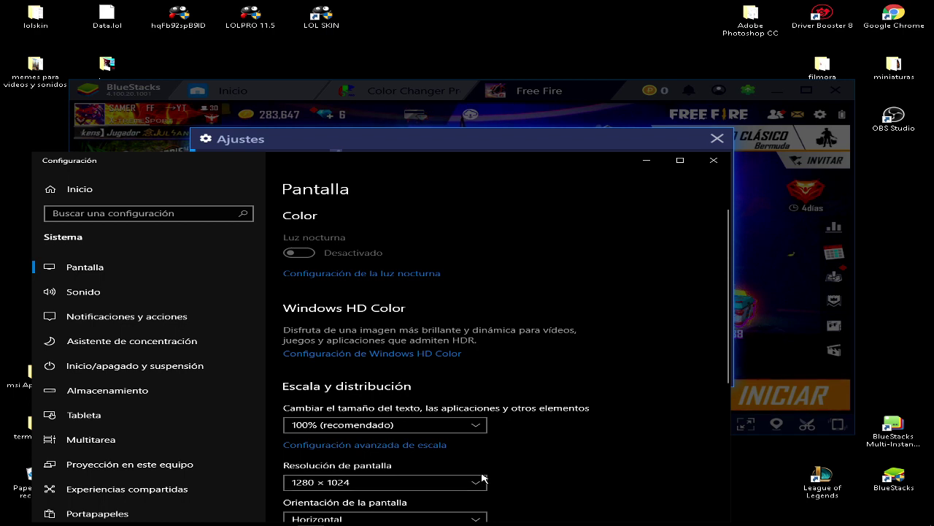
{"action": "left_click", "coordinate": [716, 160]}
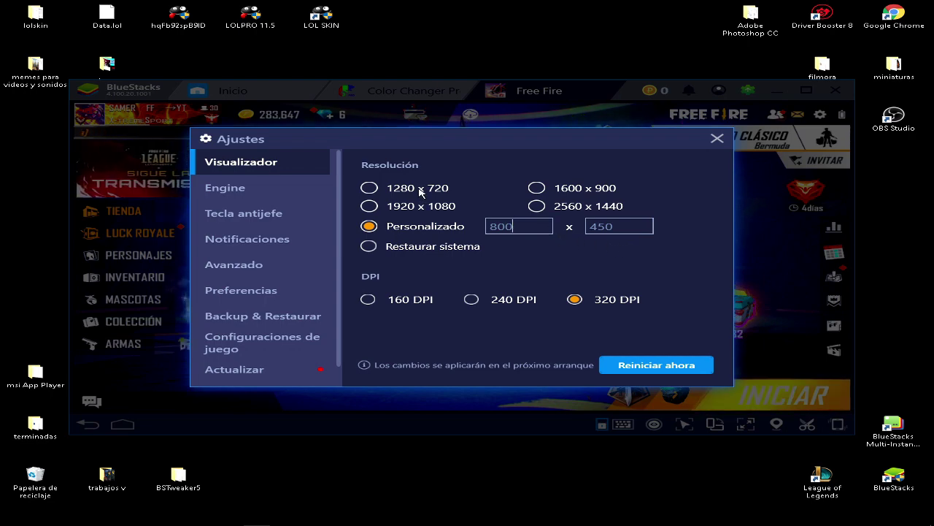
{"action": "left_click", "coordinate": [381, 190]}
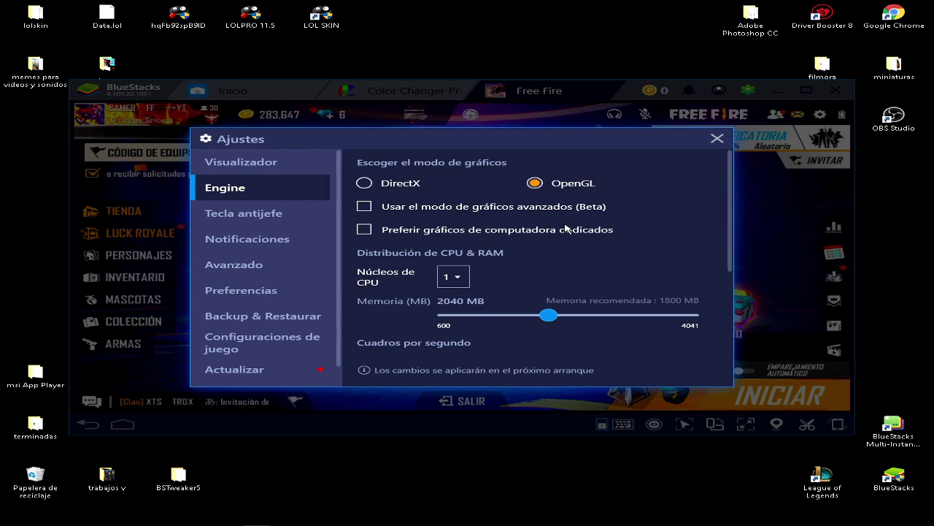
Step: Examine the Engine settings, including the available CPU core options, the memory allocation and the FPS
{"action": "left_click", "coordinate": [459, 276]}
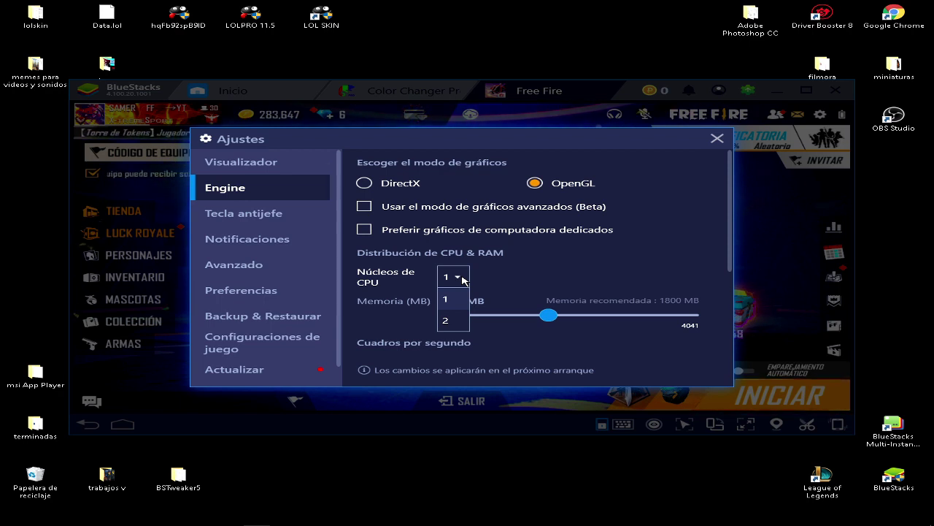
{"action": "left_click", "coordinate": [462, 279]}
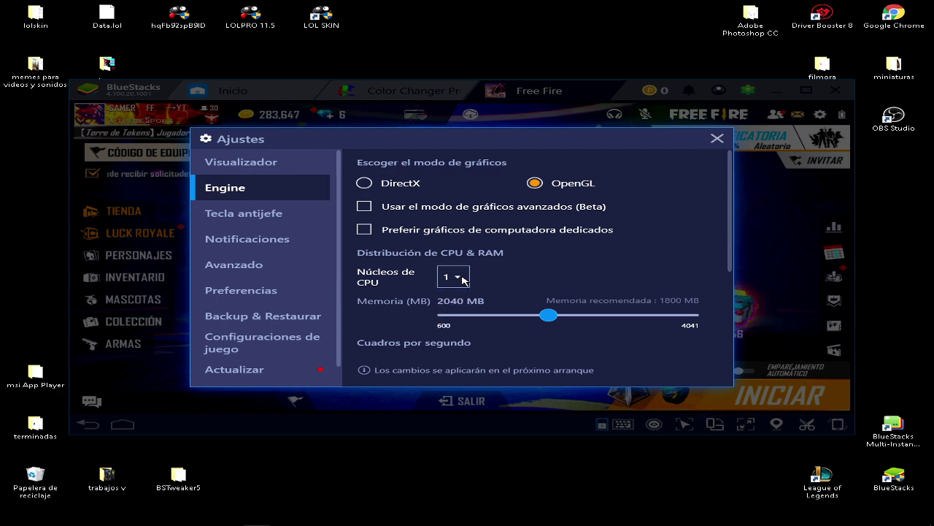
{"action": "left_click", "coordinate": [462, 278]}
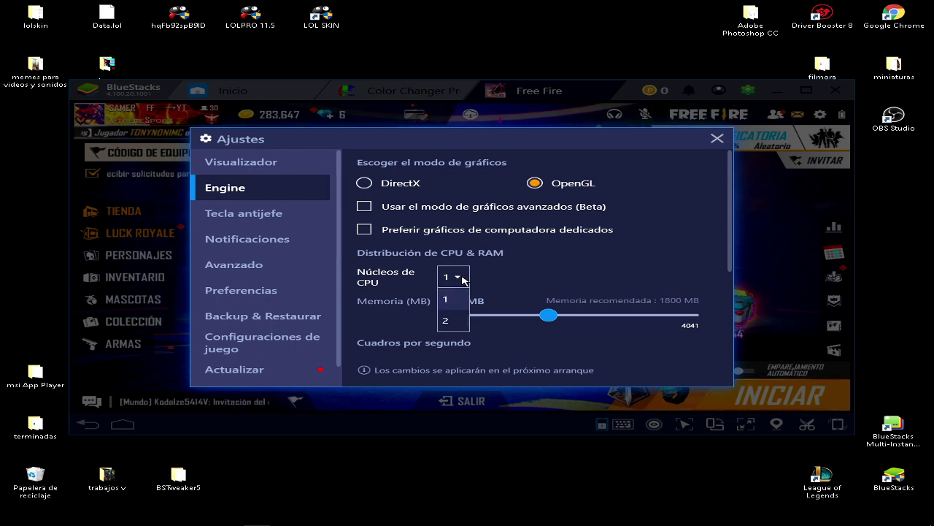
{"action": "left_click", "coordinate": [485, 311]}
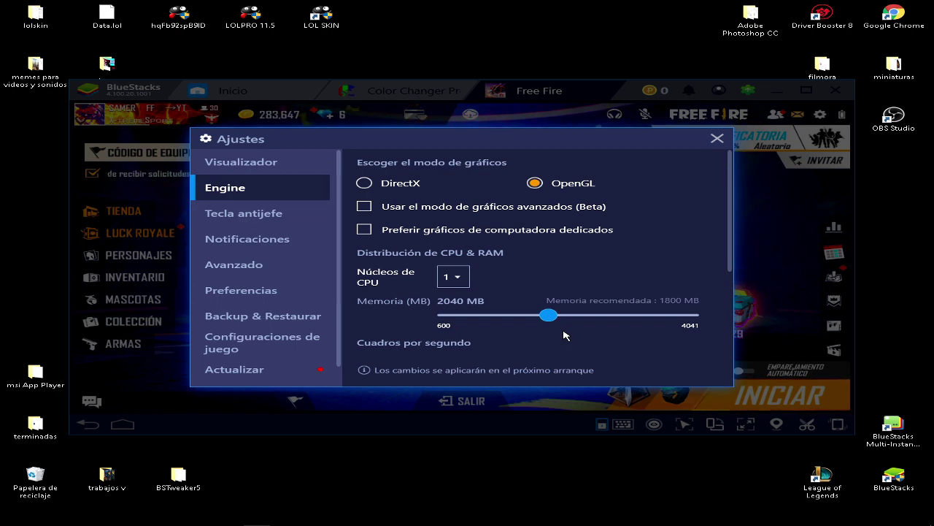
{"action": "scroll", "coordinate": [564, 335], "scroll_direction": "down", "scroll_amount": 2}
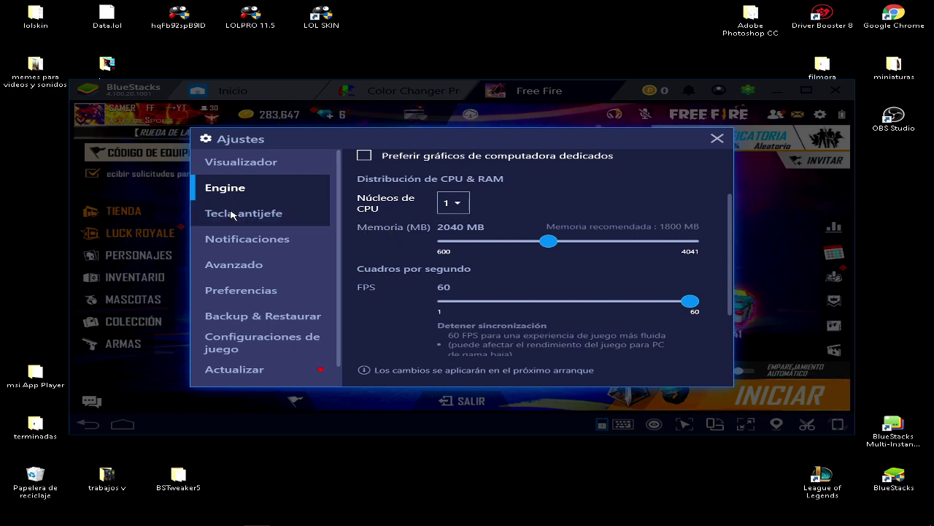
Step: Review the remaining emulator settings categories, from the boss key and notifications to the version information, and close the settings
{"action": "left_click", "coordinate": [264, 212]}
{"action": "left_click", "coordinate": [296, 247]}
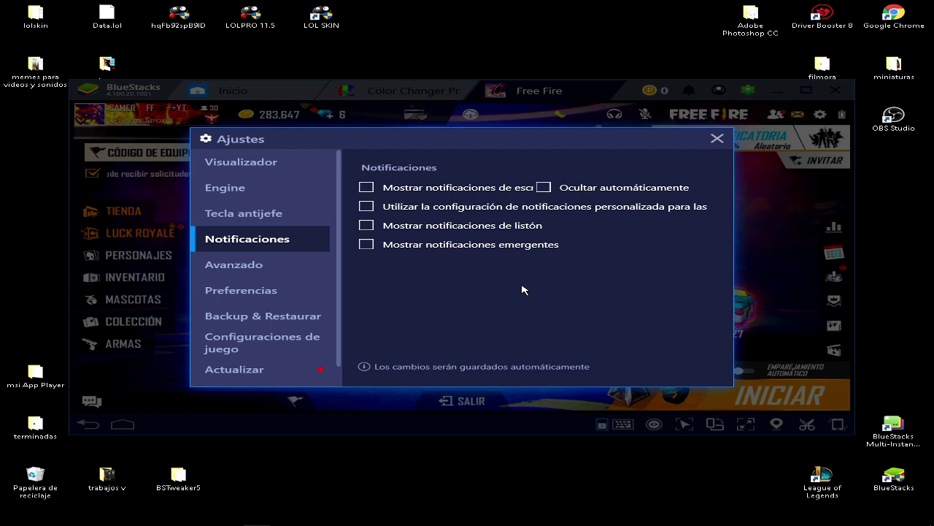
{"action": "left_click", "coordinate": [310, 266]}
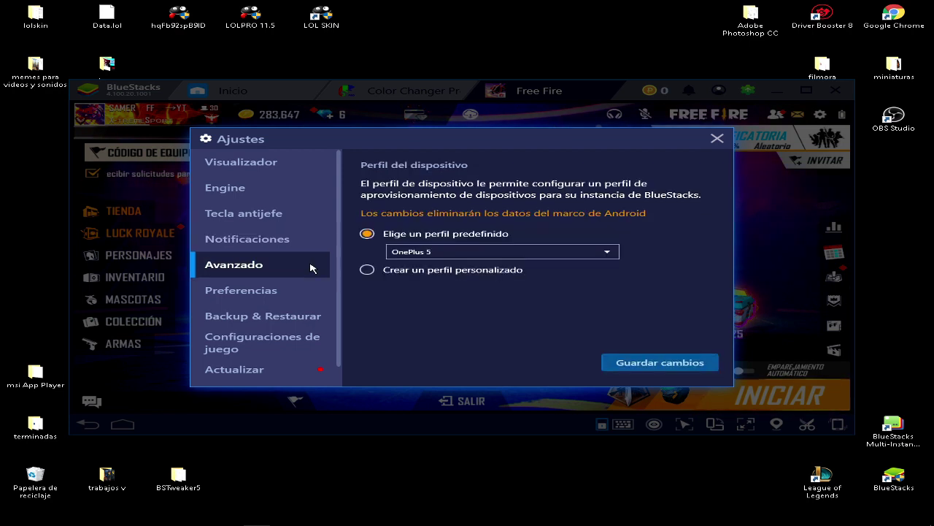
{"action": "left_click", "coordinate": [309, 290]}
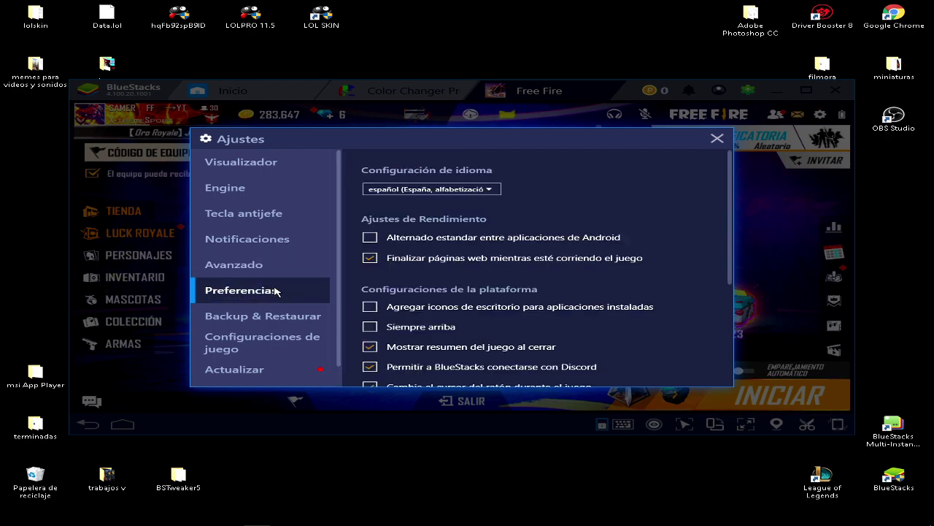
{"action": "scroll", "coordinate": [494, 333], "scroll_direction": "down", "scroll_amount": 5}
{"action": "left_click", "coordinate": [283, 317]}
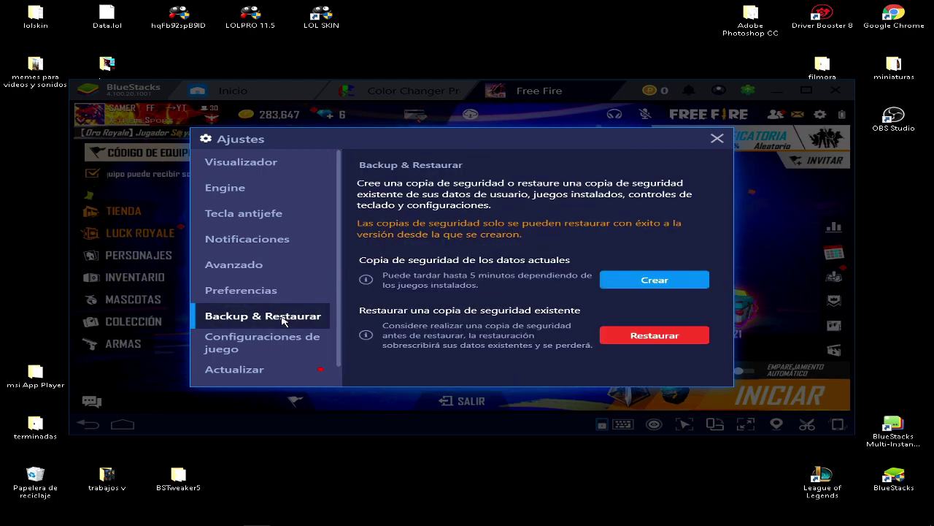
{"action": "left_click", "coordinate": [316, 337]}
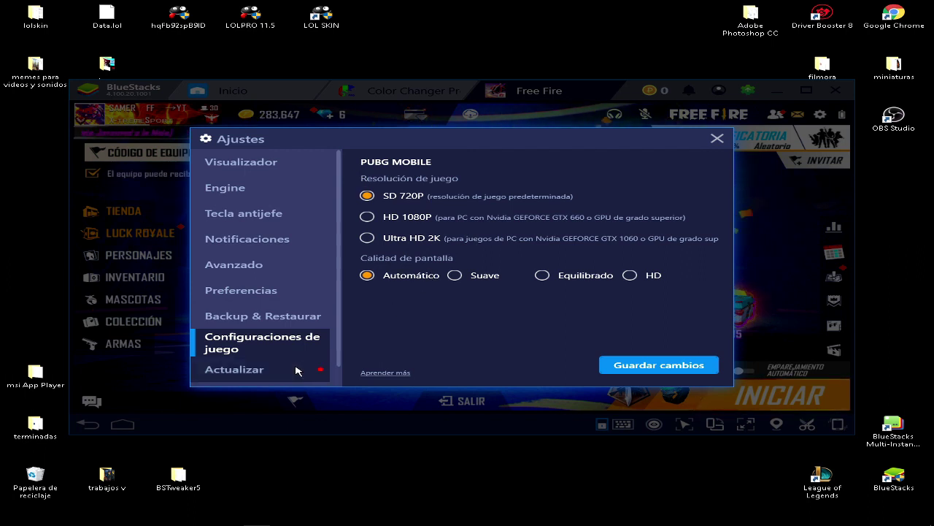
{"action": "left_click", "coordinate": [248, 369]}
{"action": "left_click", "coordinate": [232, 372]}
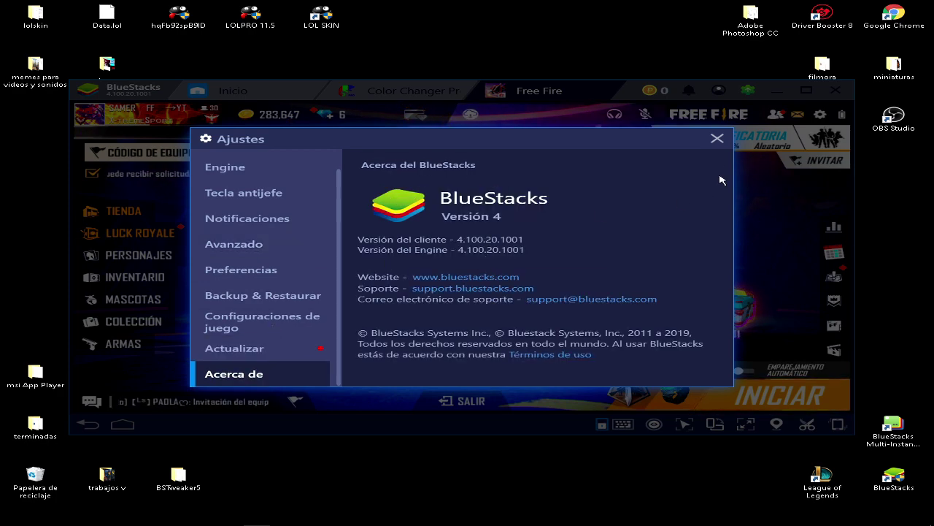
{"action": "left_click", "coordinate": [716, 141]}
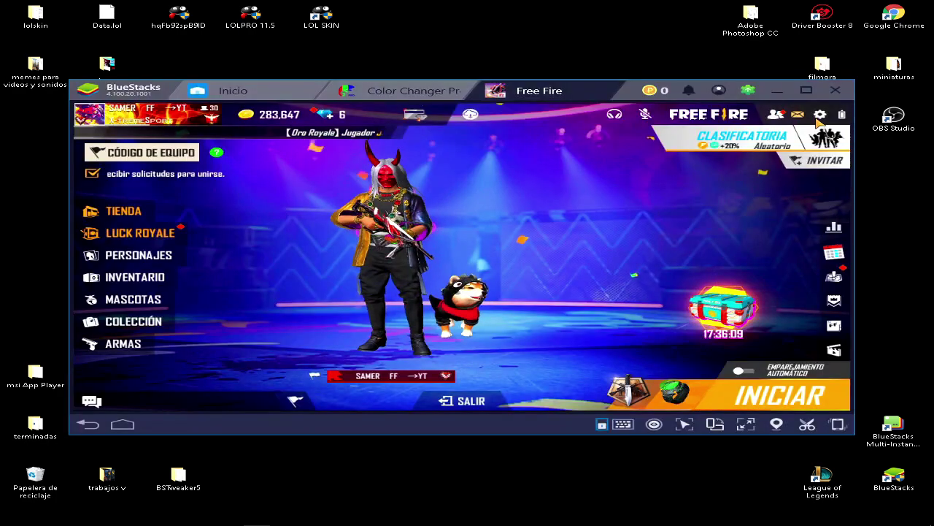
Step: Open the Free Fire control settings and bring up the custom HUD layout
{"action": "left_click", "coordinate": [820, 115]}
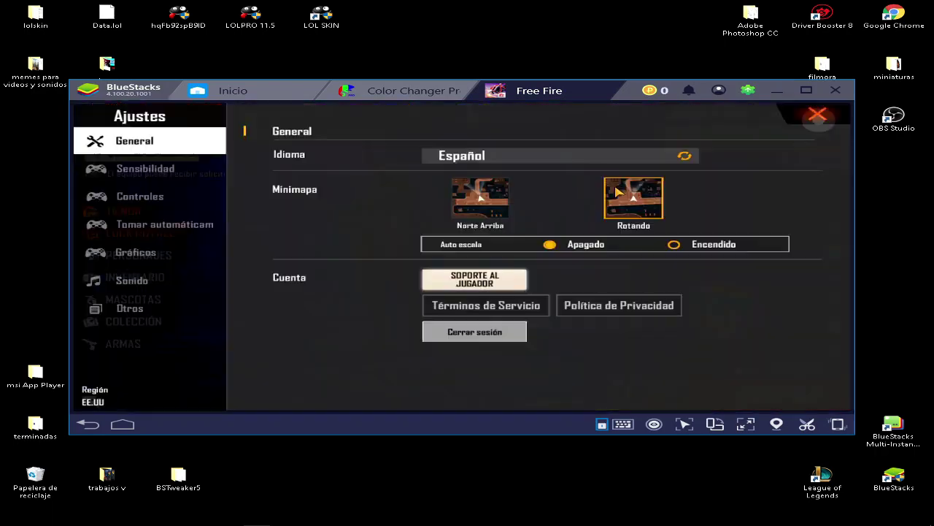
{"action": "left_click", "coordinate": [164, 224]}
{"action": "left_click", "coordinate": [140, 197]}
{"action": "left_click", "coordinate": [730, 385]}
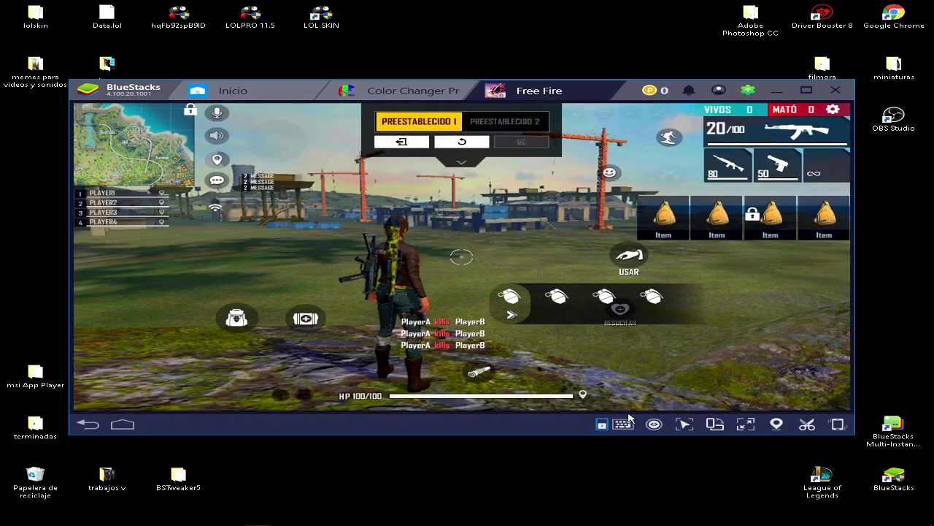
Step: Open the advanced game controls editor and examine the sensitivity fields in the aim control's pan configuration
{"action": "key", "text": "ctrl+shift+h"}
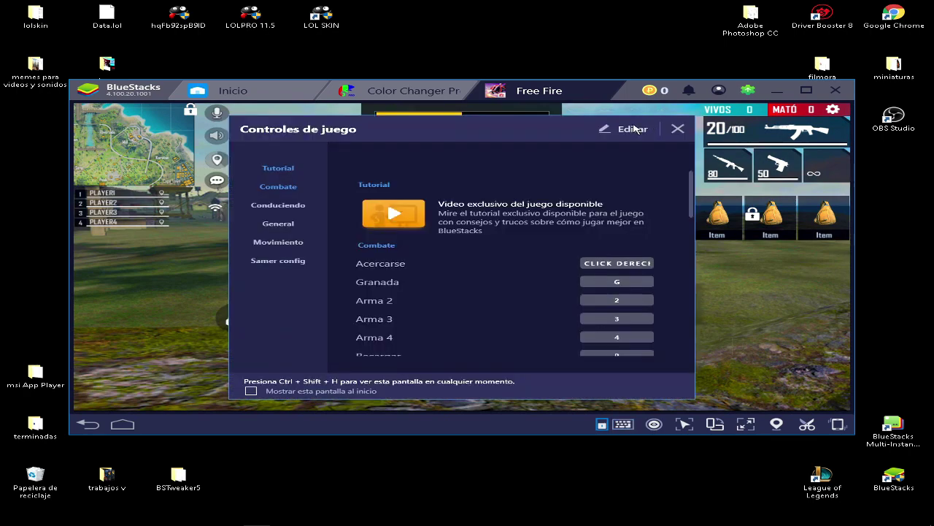
{"action": "left_click", "coordinate": [626, 127]}
{"action": "left_click", "coordinate": [661, 381]}
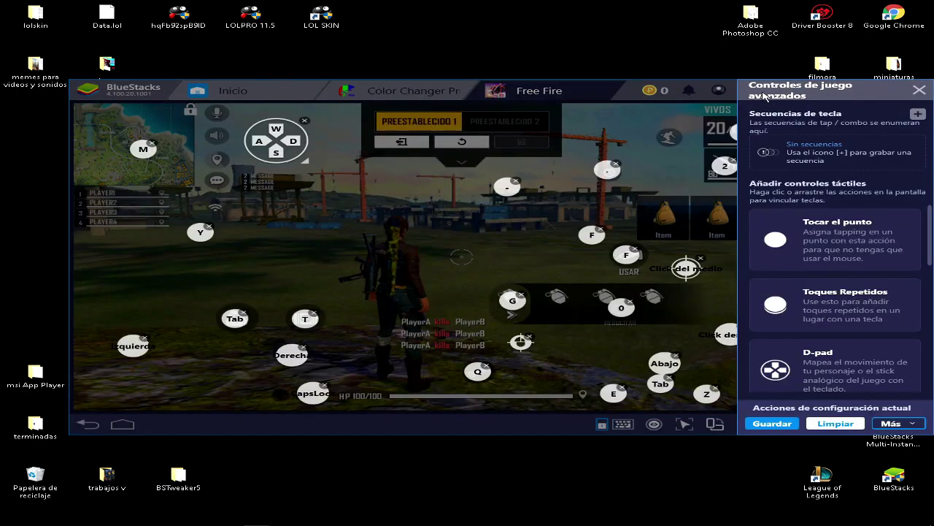
{"action": "left_click", "coordinate": [690, 272]}
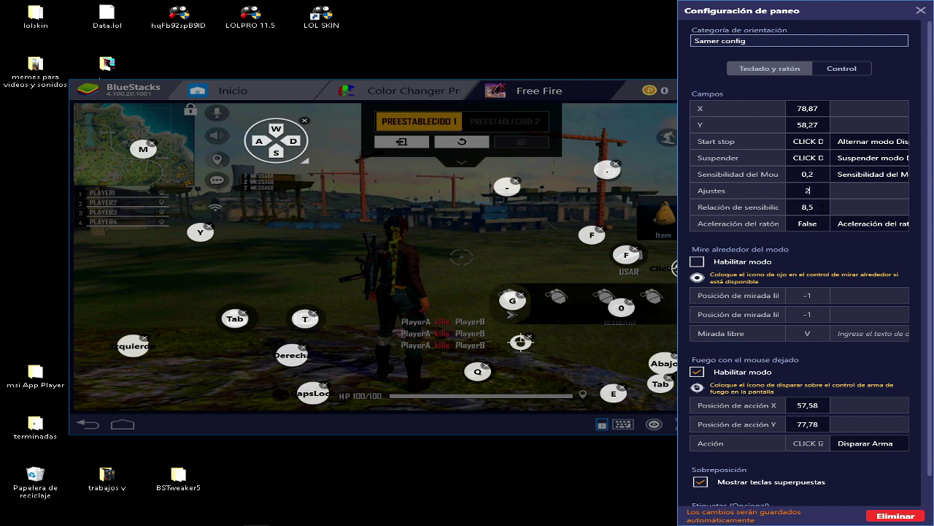
{"action": "key", "text": "Escape"}
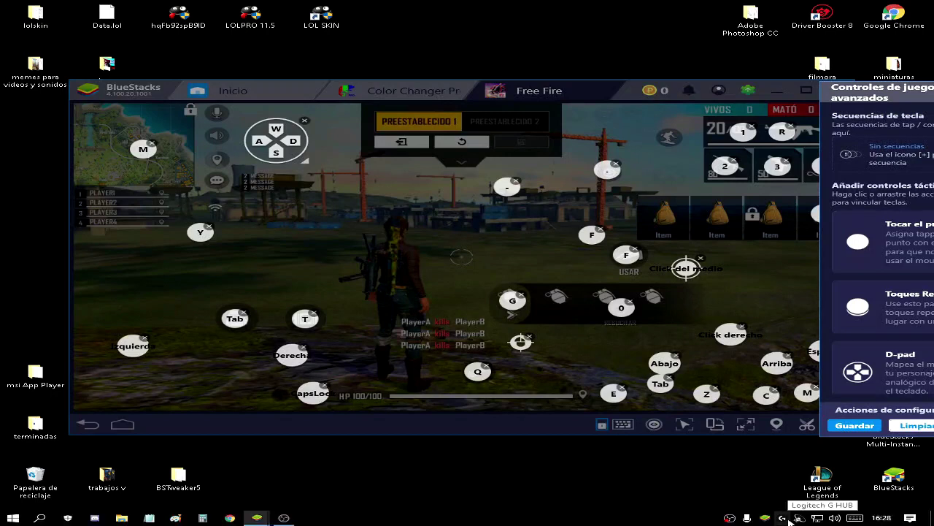
Step: Open Logitech G HUB
{"action": "double_click", "coordinate": [824, 501]}
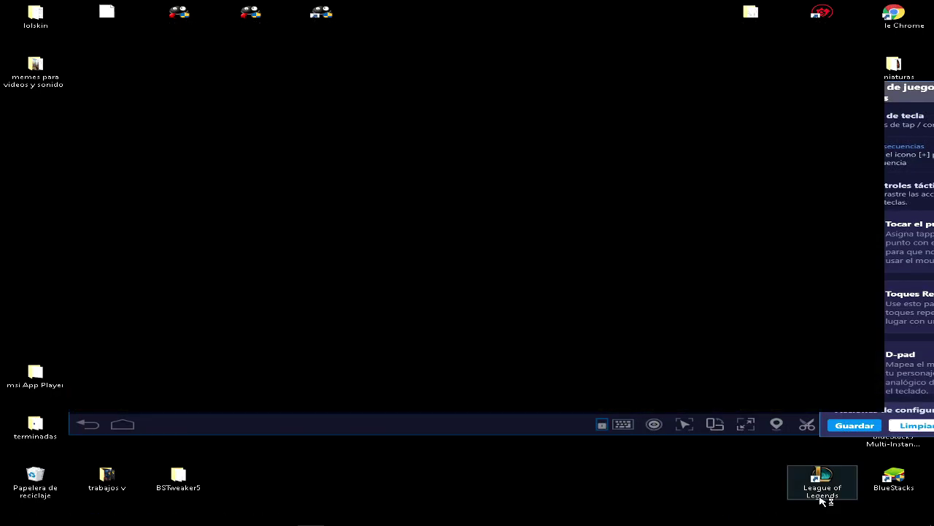